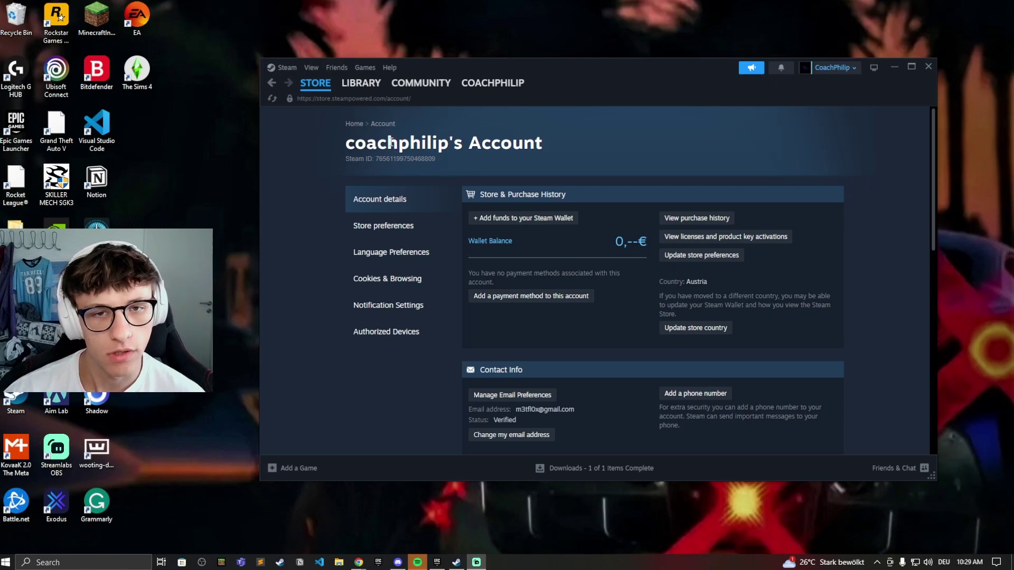
Choose View my profile from the account name dropdown after reopening it several times
click(858, 69)
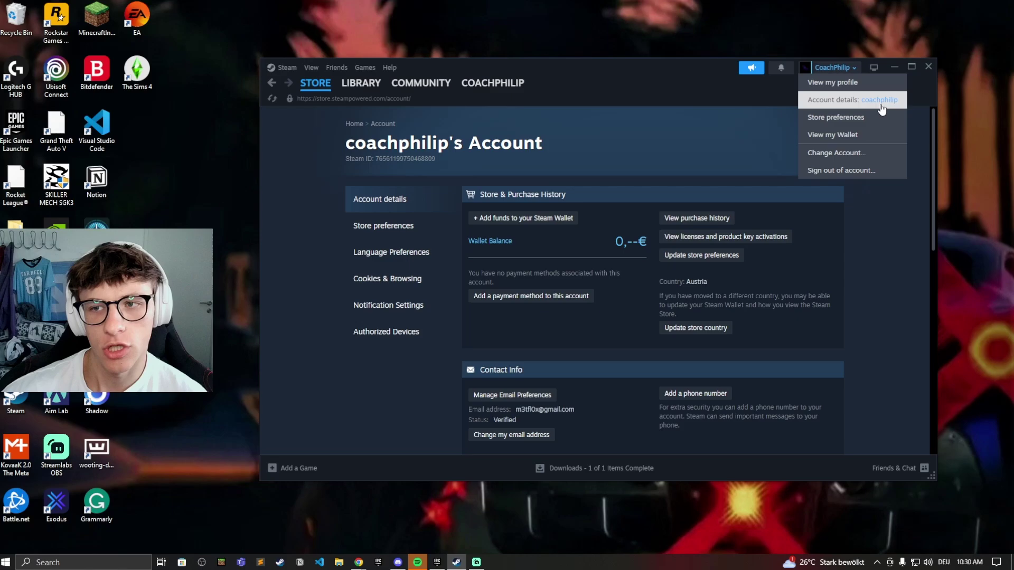
click(902, 208)
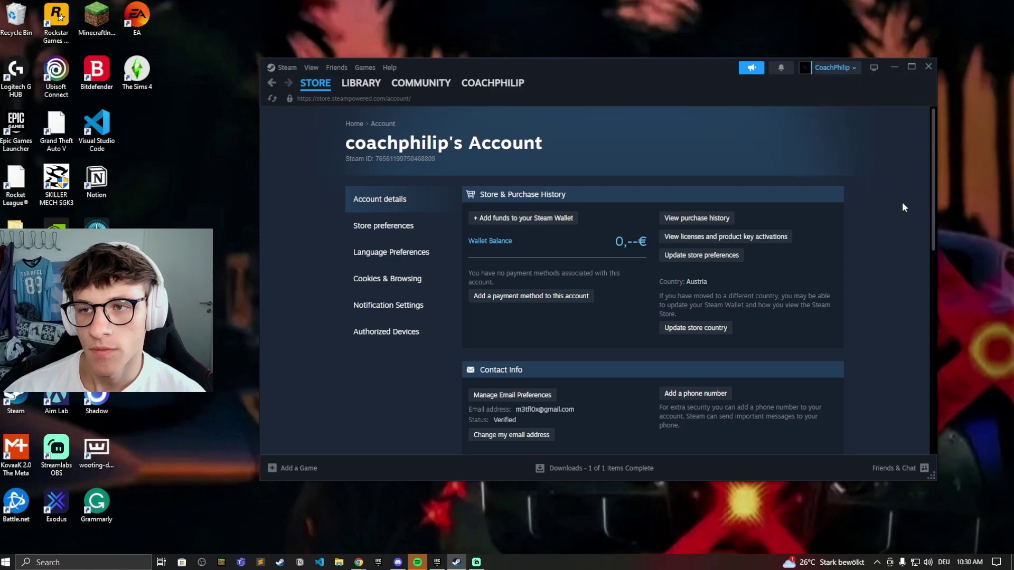
click(853, 68)
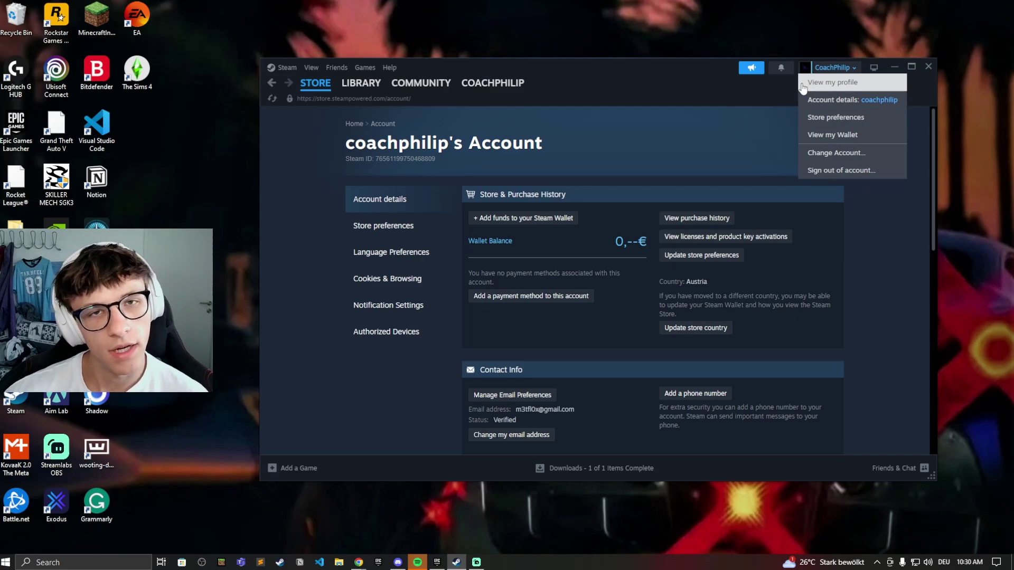
click(689, 98)
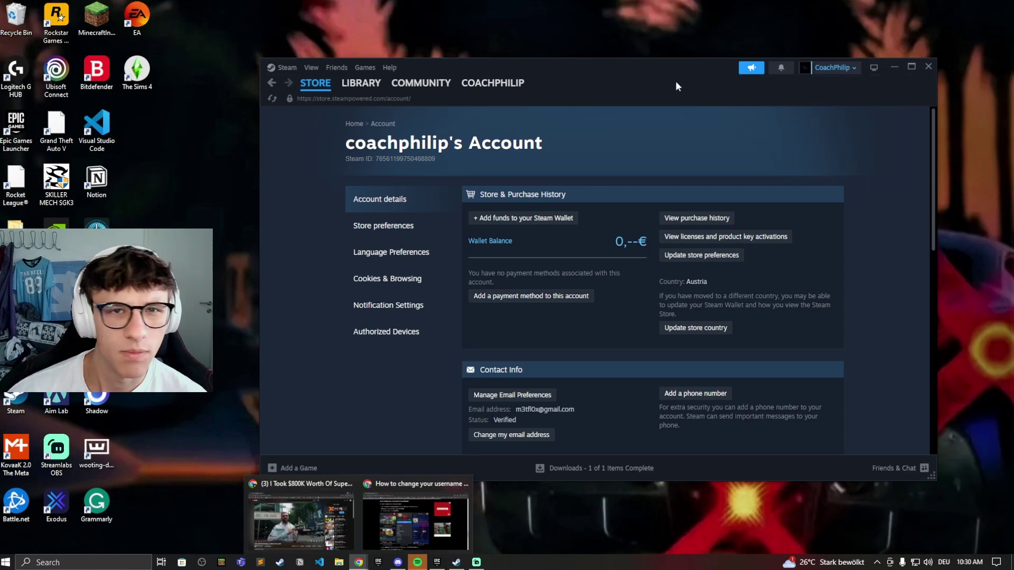
click(849, 69)
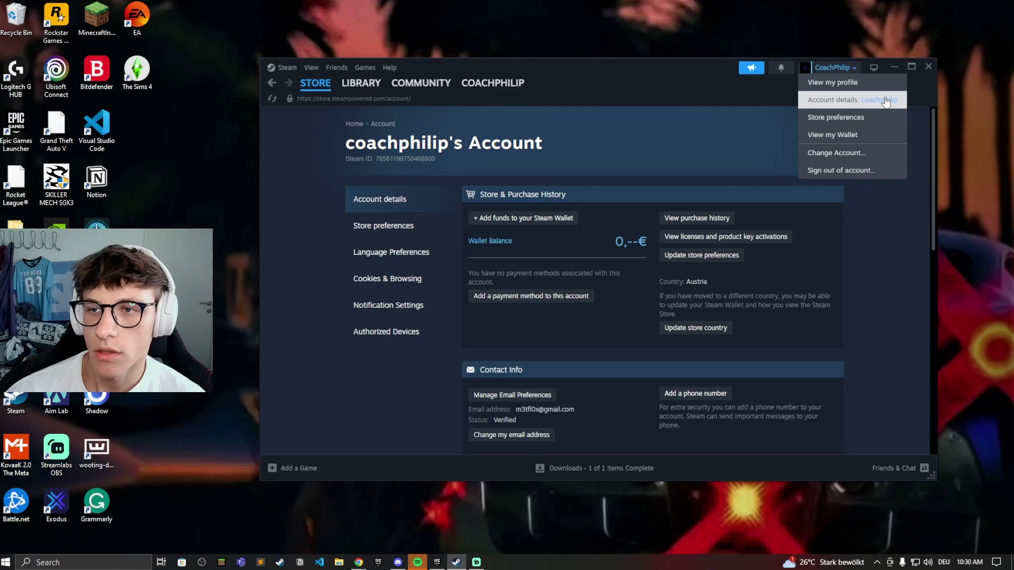
click(836, 73)
click(812, 73)
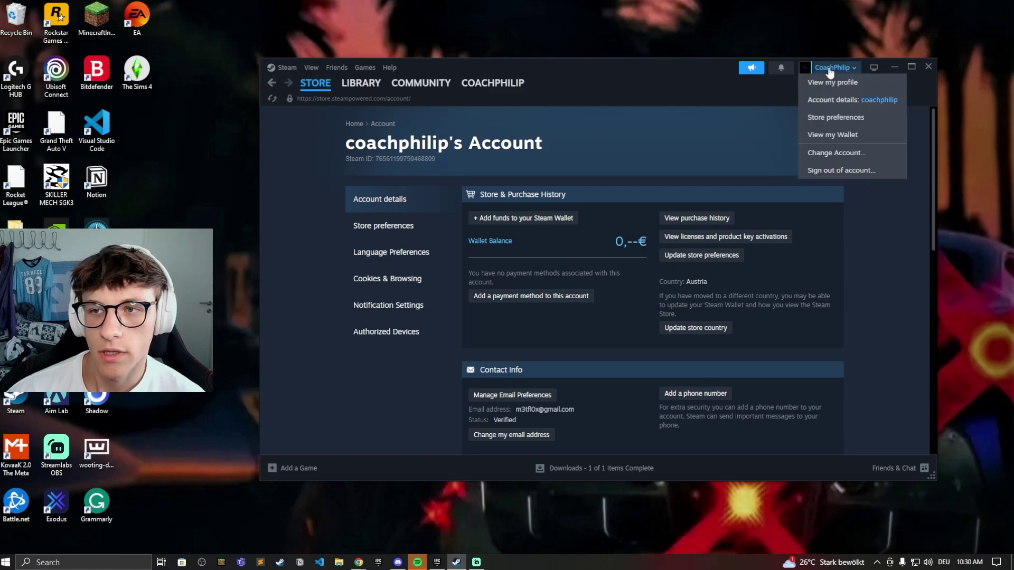
click(831, 82)
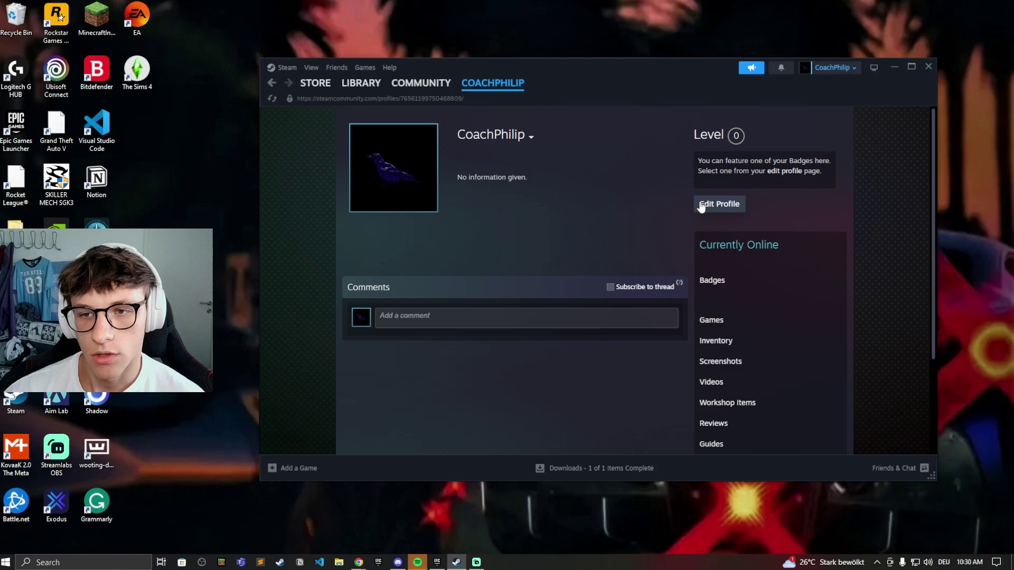
Open Edit Profile and select, then deselect, the end of the Profile Name text
click(705, 205)
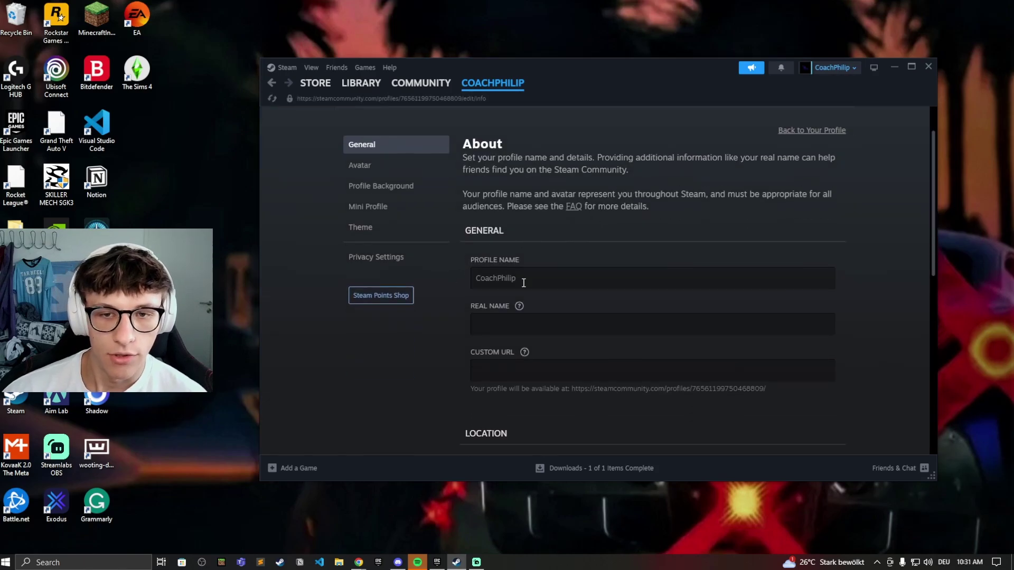
scroll(499, 237, down, 2)
click(524, 224)
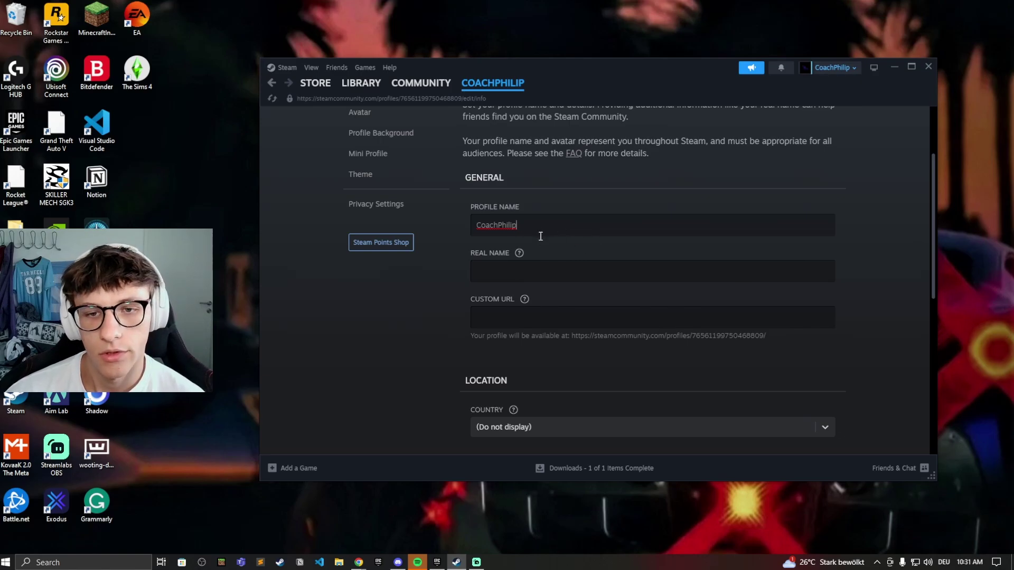
drag(527, 224, 497, 229)
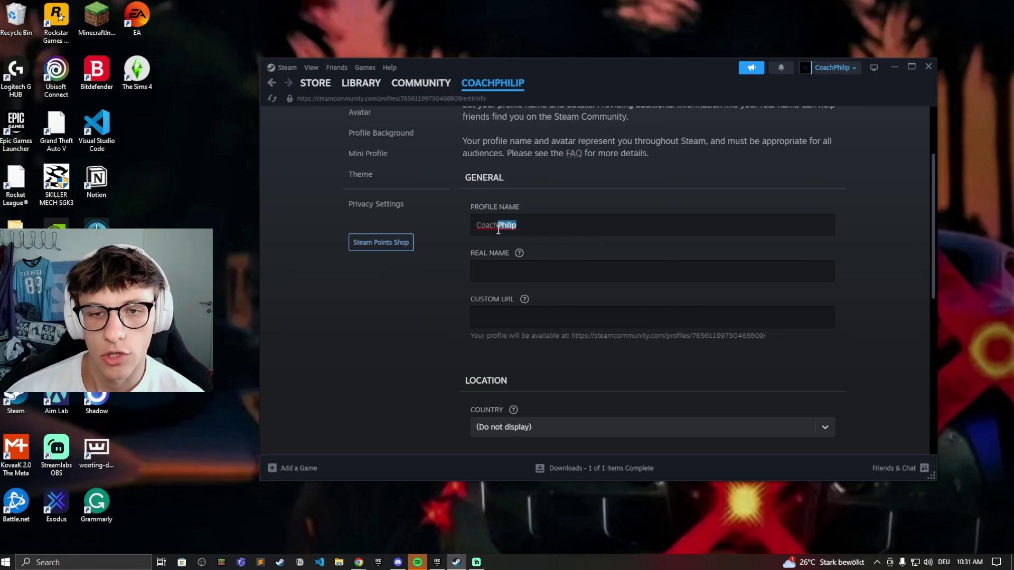
click(588, 230)
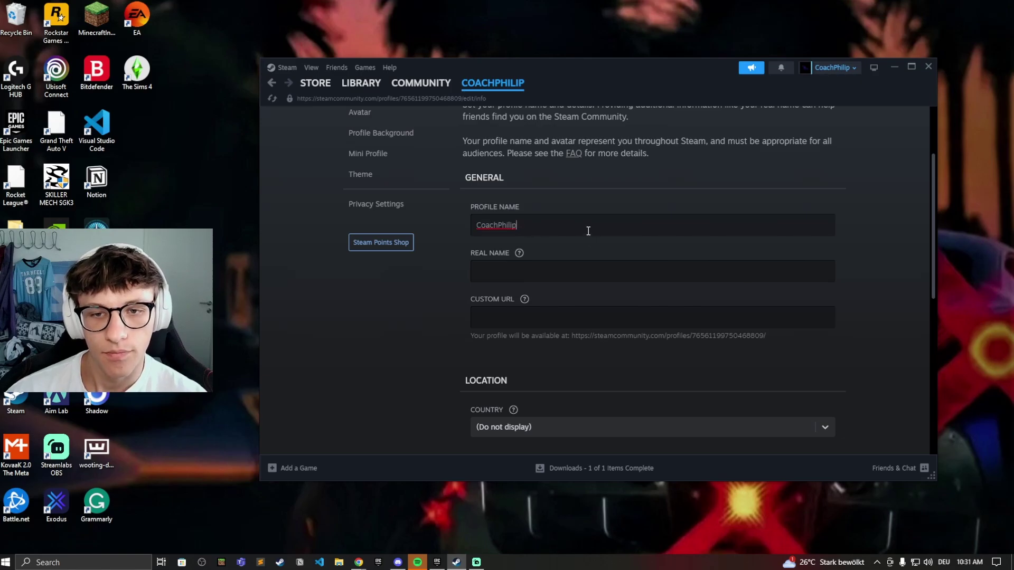
scroll(584, 231, down, 1)
scroll(584, 231, down, 2)
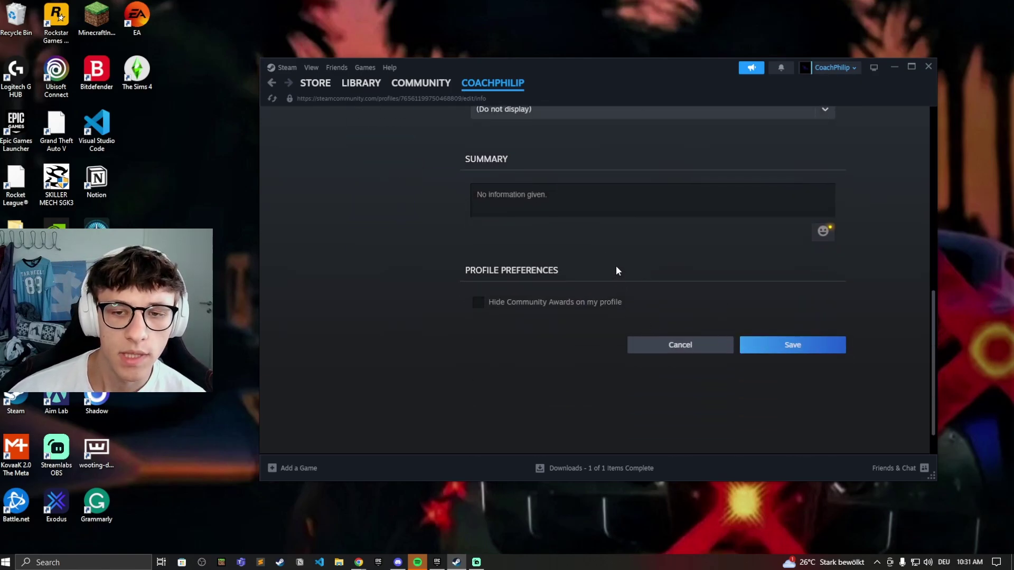
scroll(615, 269, up, 2)
scroll(616, 267, up, 4)
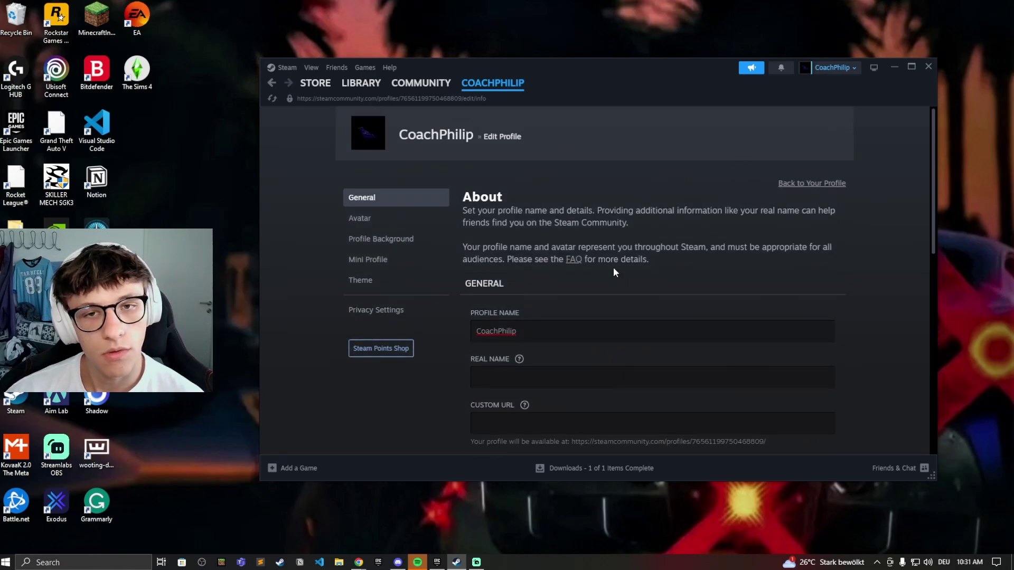